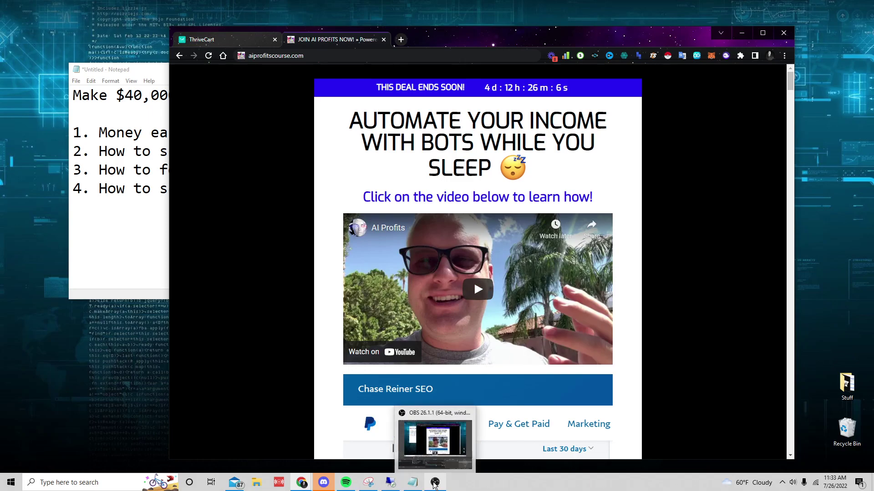
# Switch to the remote desktop session, close the NoNameRelease folder window and reposition the GSA Captcha Breaker window.
pyautogui.moveTo(345, 486)
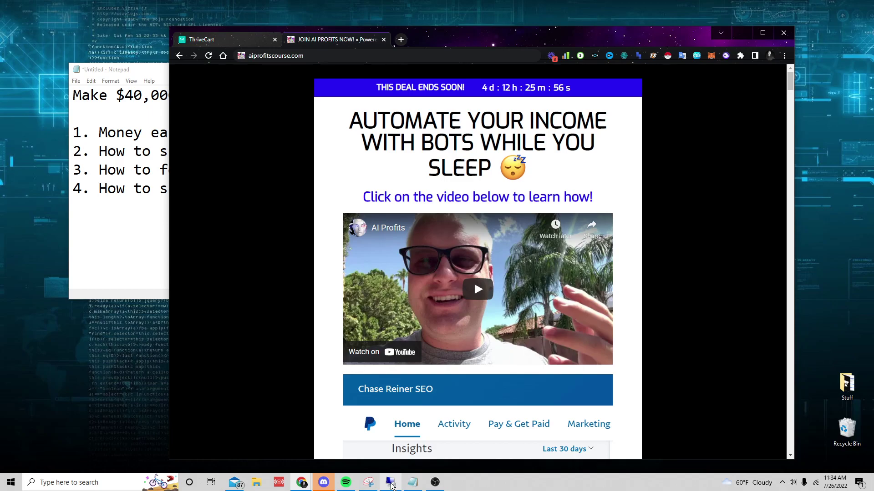
pyautogui.moveTo(389, 477)
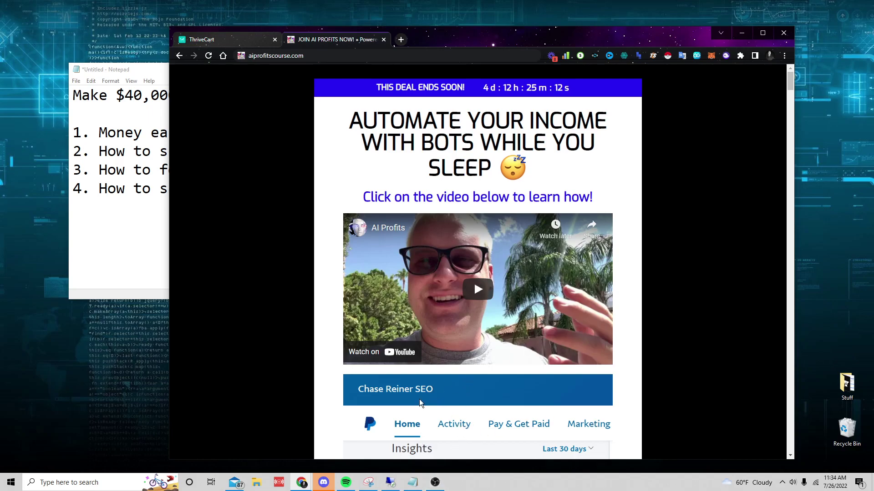
pyautogui.click(396, 487)
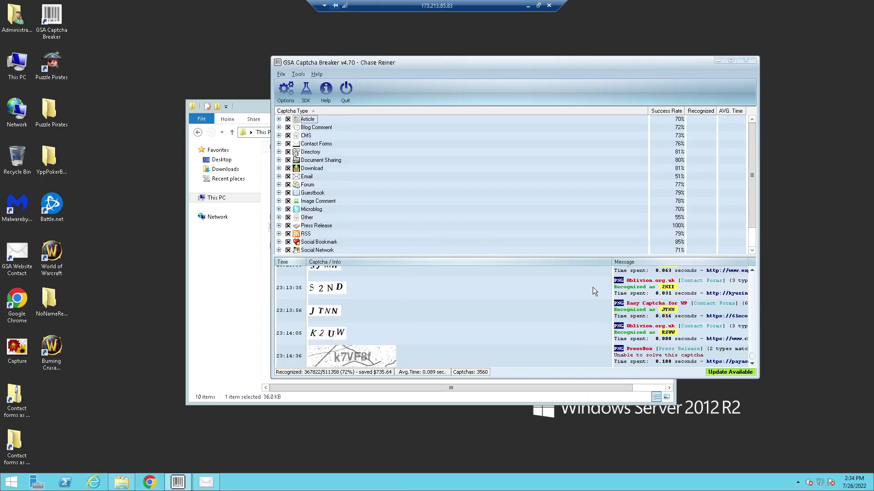
pyautogui.moveTo(463, 76); pyautogui.dragTo(514, 106)
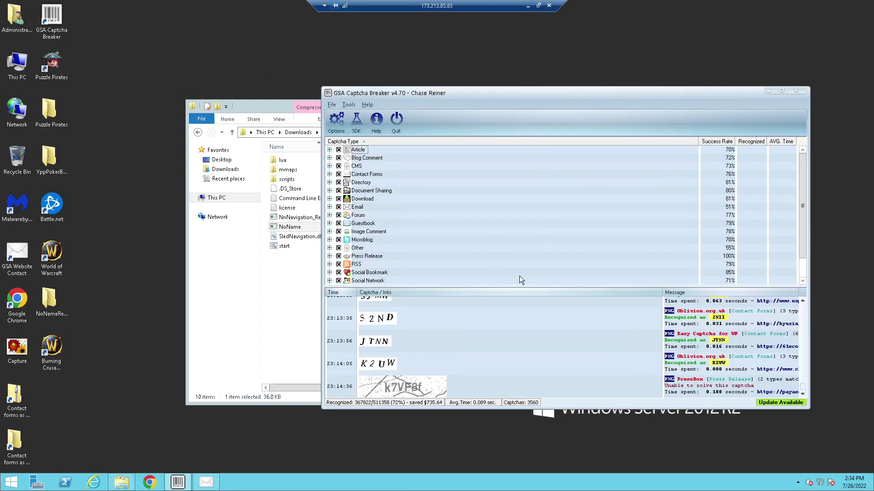
pyautogui.click(244, 279)
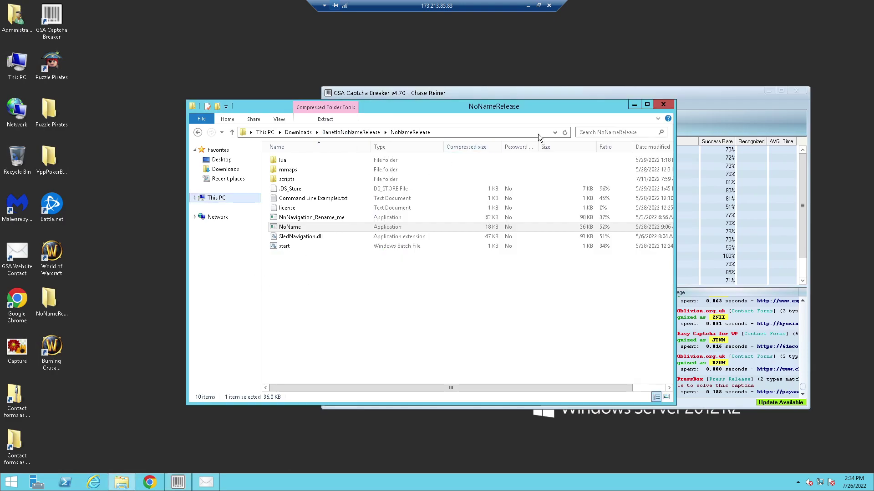
pyautogui.click(664, 97)
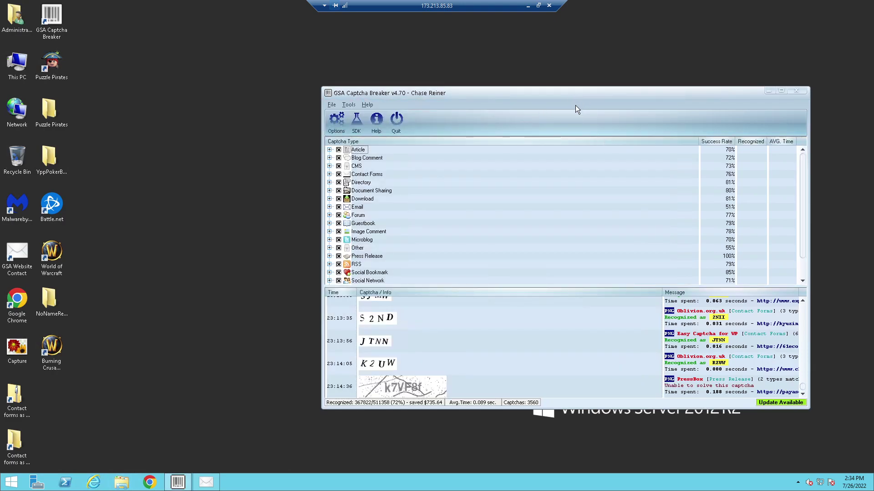
pyautogui.moveTo(574, 103); pyautogui.dragTo(584, 125)
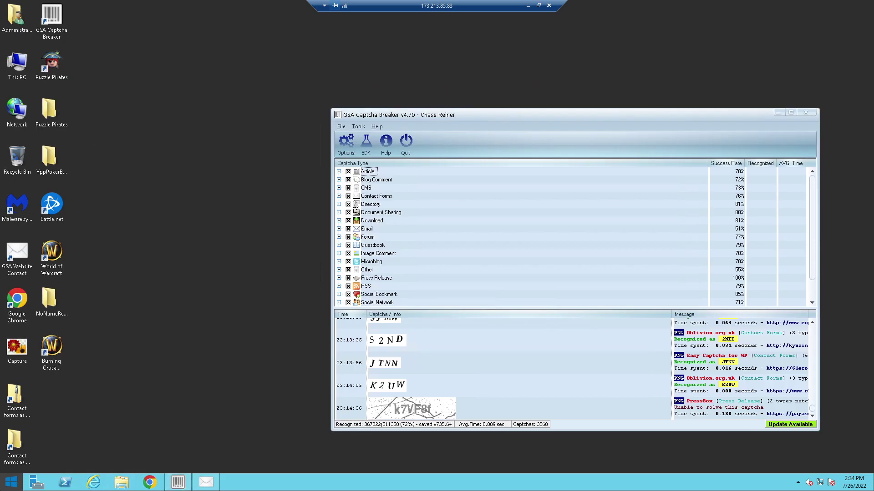
# Search the server's apps for "gsa" and launch GSA Website Contact.
pyautogui.press('super')
pyautogui.write('sni')
pyautogui.click(584, 122)
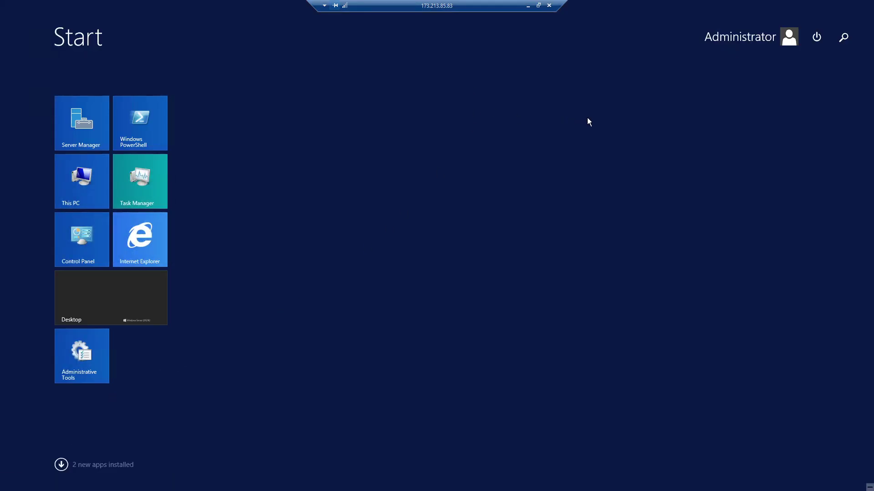
pyautogui.write('gsa Website Contact')
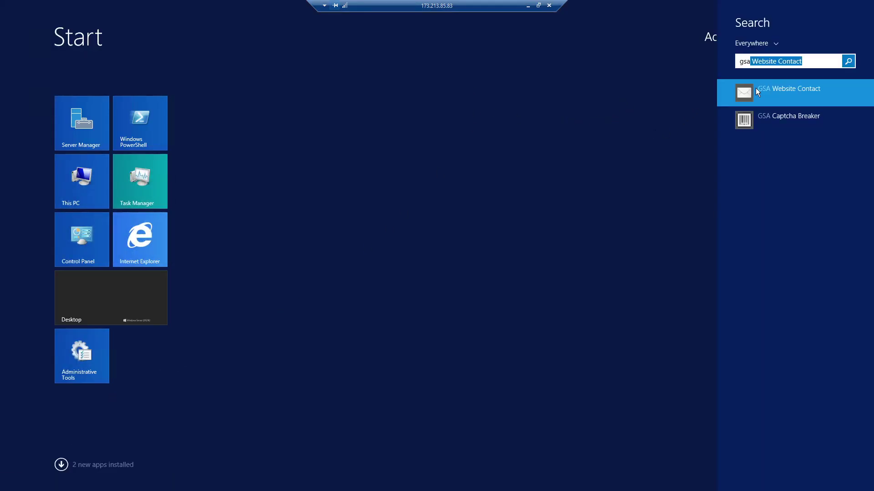
pyautogui.click(756, 88)
pyautogui.moveTo(624, 6); pyautogui.dragTo(677, 5)
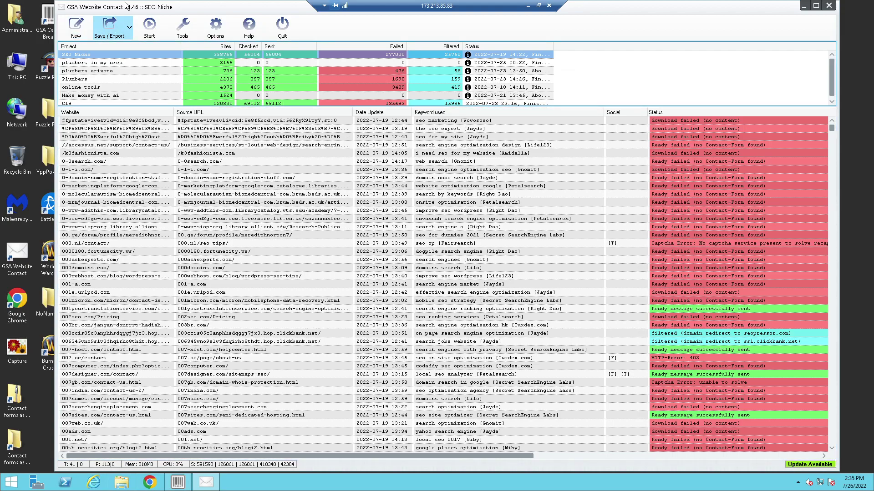
# Create a new project named "make money with SEO" and accept its default scraping settings.
pyautogui.click(78, 31)
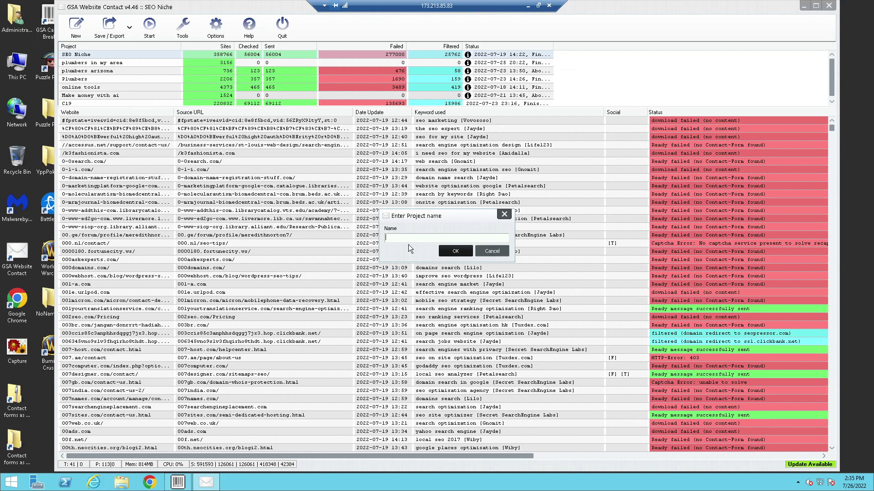
pyautogui.write('ake money with SEO')
pyautogui.click(413, 237)
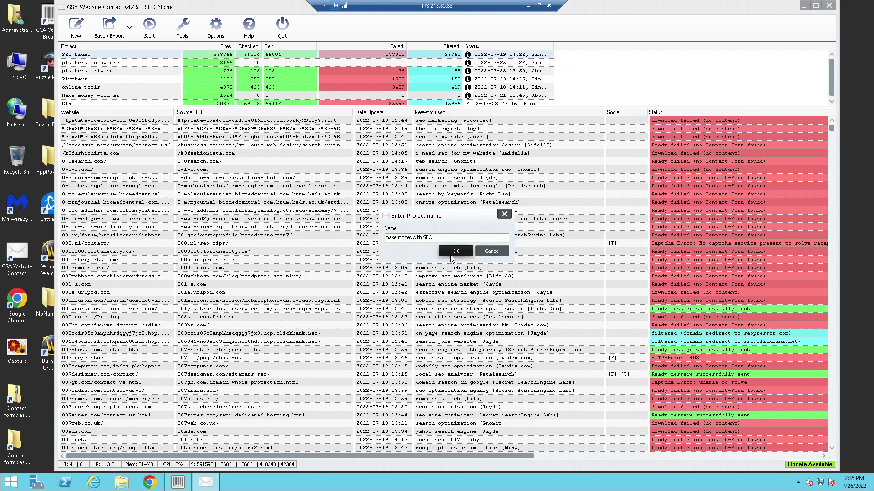
pyautogui.press('End')
pyautogui.click(455, 251)
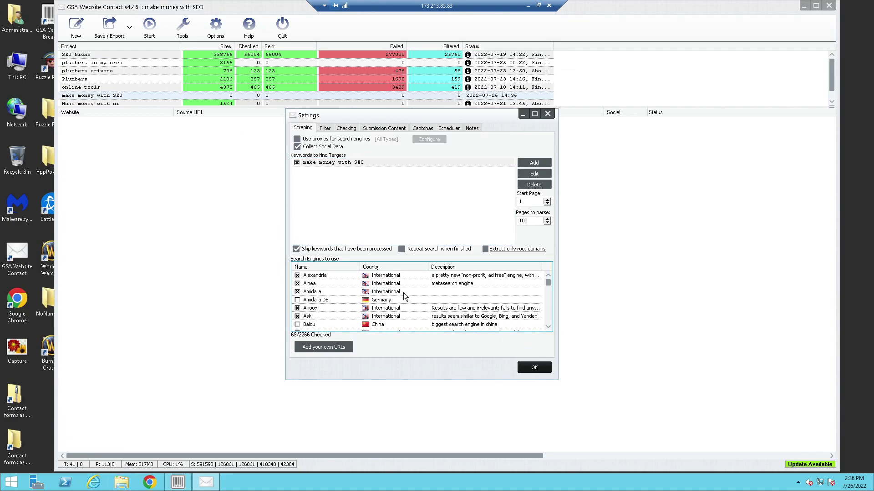
pyautogui.click(533, 367)
# Scrape for new websites in the make money with SEO project, stopping the run after a few seconds.
pyautogui.click(150, 26)
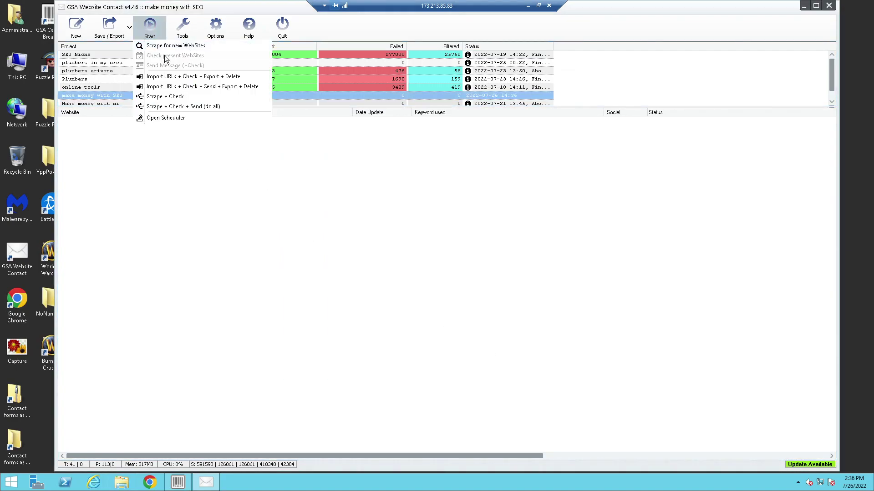
pyautogui.click(168, 47)
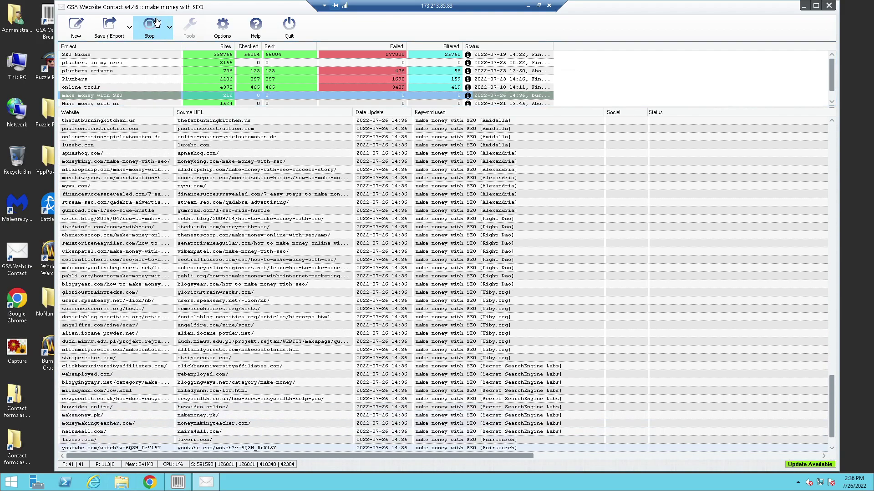
pyautogui.click(149, 25)
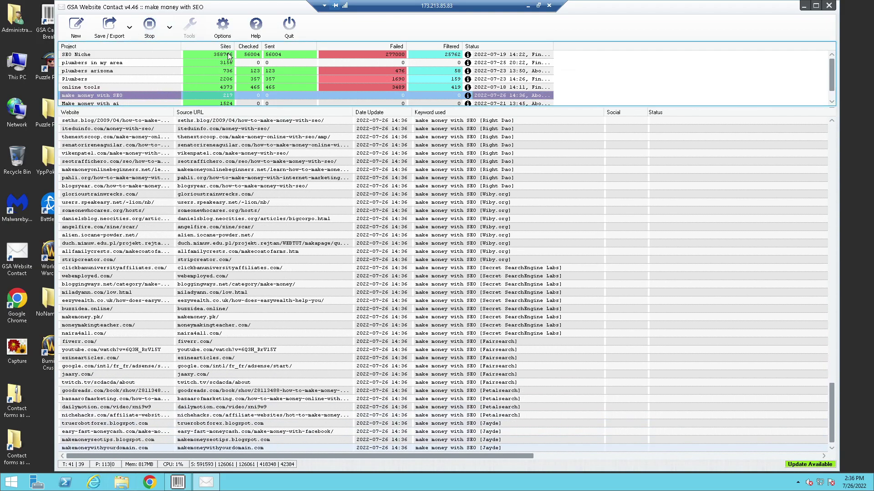
# Open the make money with SEO project's settings and choose to import its target keywords from the clipboard.
pyautogui.doubleClick(185, 94)
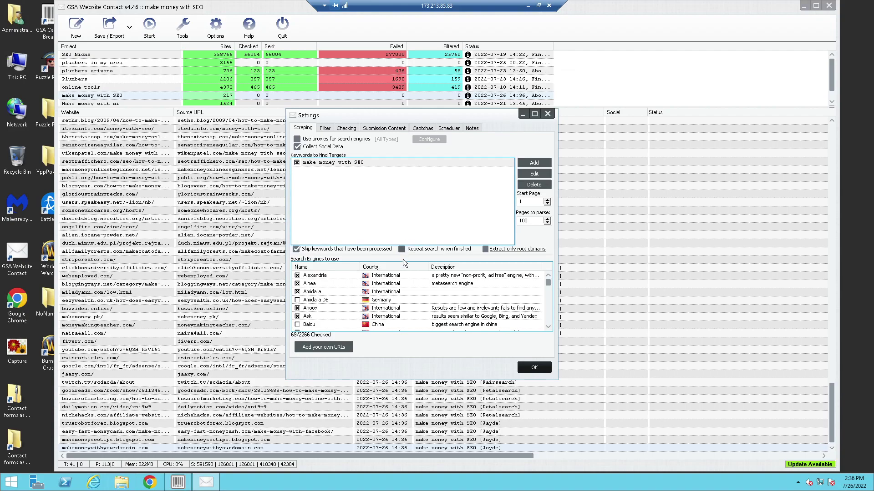
pyautogui.click(535, 164)
pyautogui.click(541, 174)
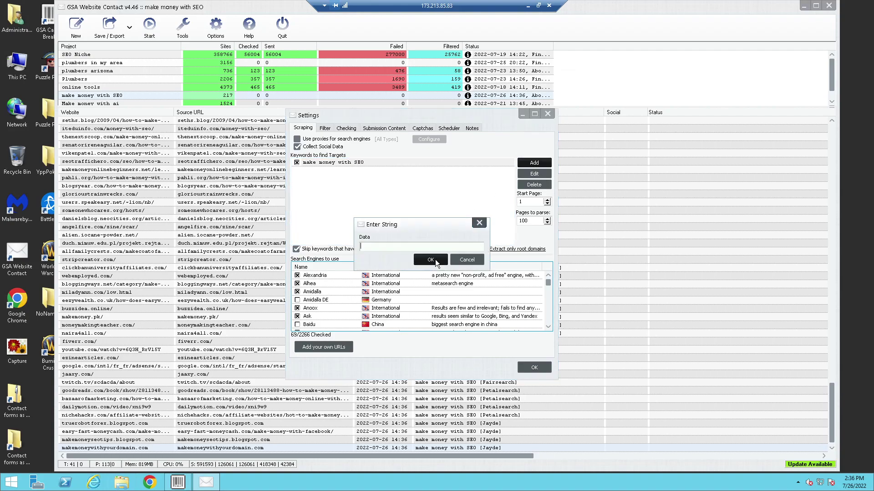
pyautogui.click(482, 227)
pyautogui.click(530, 162)
pyautogui.moveTo(541, 186)
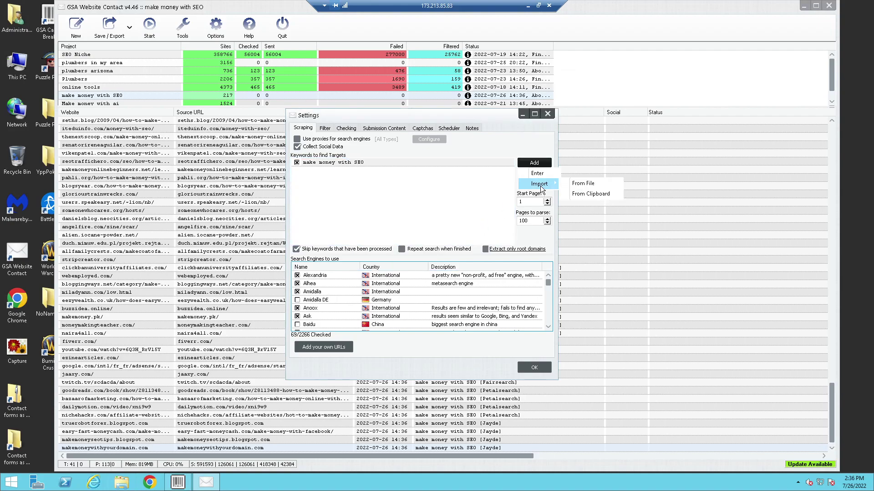
pyautogui.click(592, 193)
# Leave the remote session, maximize the local browser window and open shineranker.com in a new tab.
pyautogui.click(527, 6)
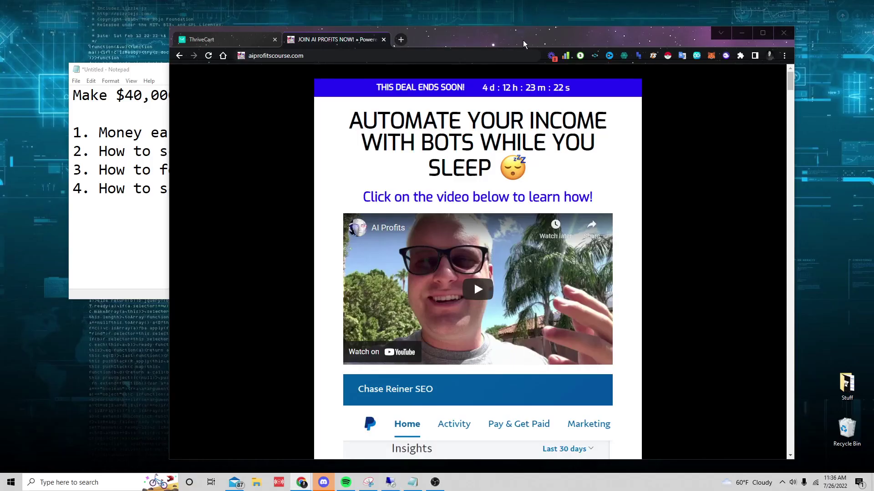
pyautogui.moveTo(452, 31); pyautogui.dragTo(257, 3)
pyautogui.click(232, 7)
pyautogui.write('shine')
pyautogui.press('Return')
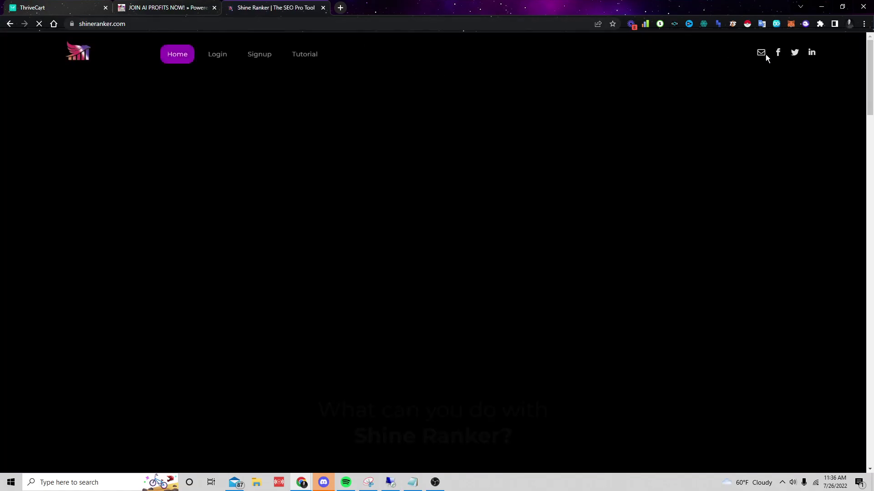
# Open the Become an Affiliate document linked in the Shine Ranker page footer and look through it.
pyautogui.scroll(-15, 756, 55)
pyautogui.scroll(-10, 460, 419)
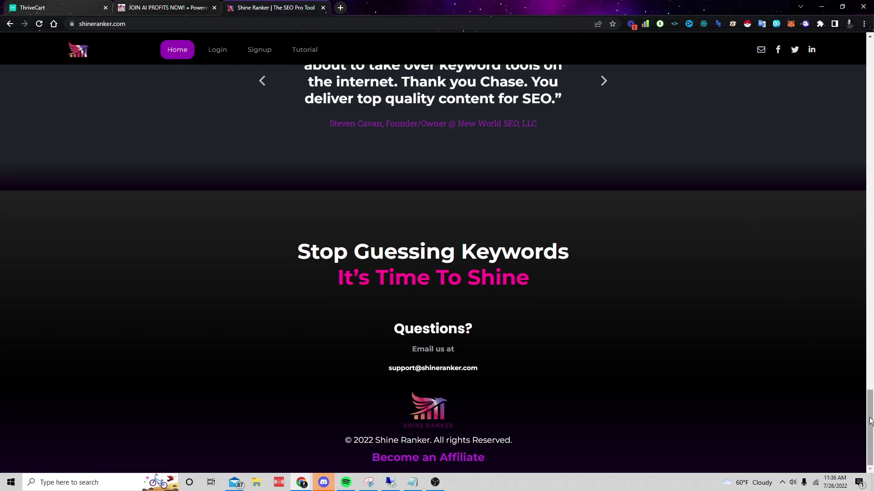
pyautogui.scroll(1, 870, 419)
pyautogui.scroll(-1, 870, 413)
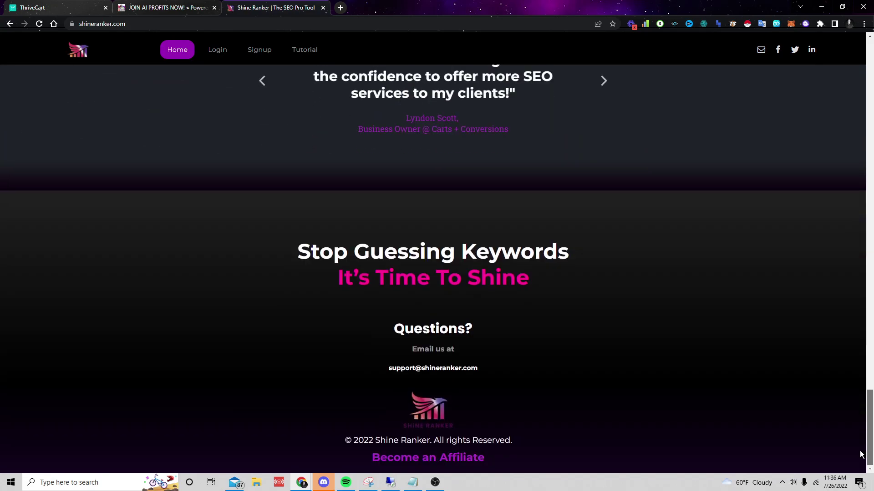
pyautogui.moveTo(869, 410); pyautogui.dragTo(832, 45)
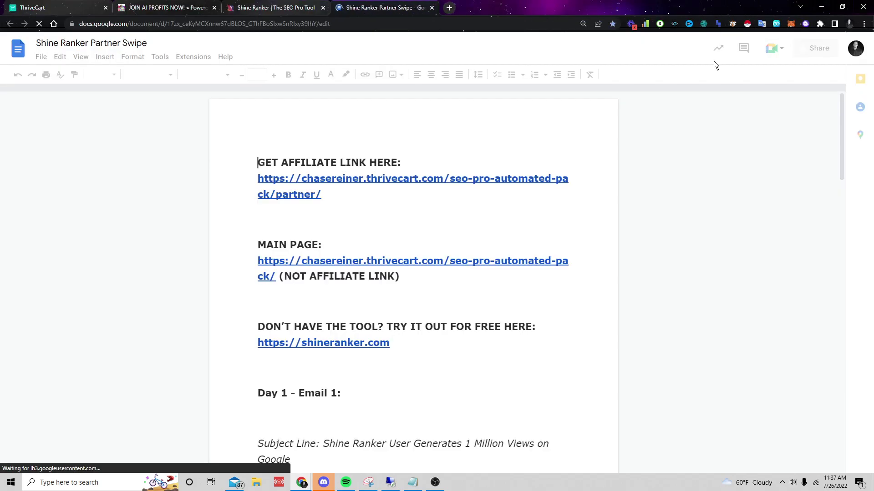
pyautogui.moveTo(842, 95); pyautogui.dragTo(845, 168)
pyautogui.moveTo(845, 185); pyautogui.dragTo(471, 4)
# Return to the Shine Ranker site, log in and open the Keywords Research tool.
pyautogui.hotkey('ctrl', 'shift', 'Tab')
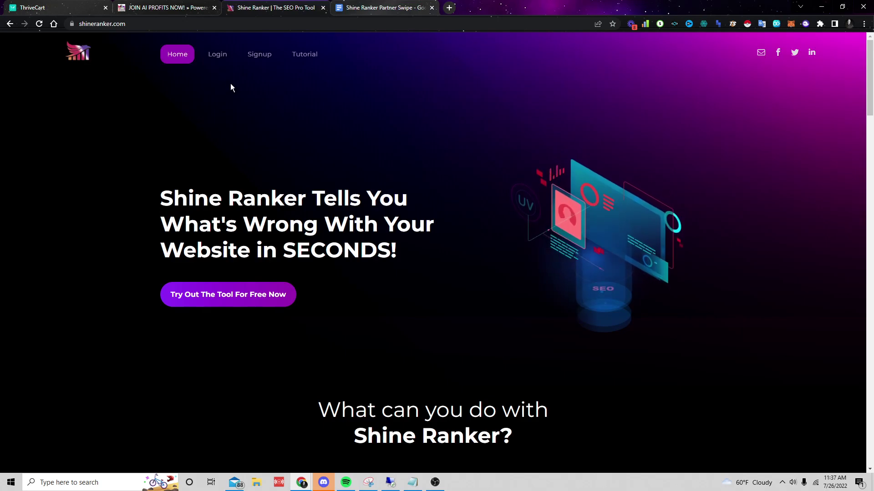
pyautogui.click(219, 57)
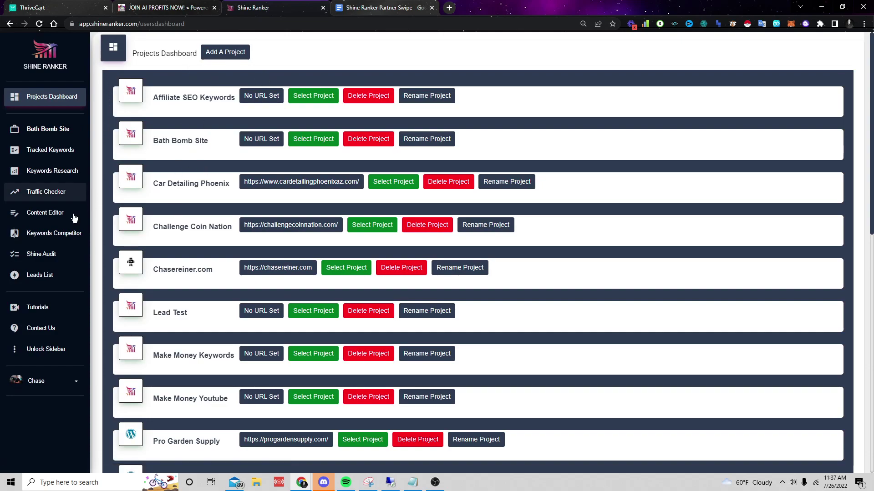
pyautogui.click(57, 170)
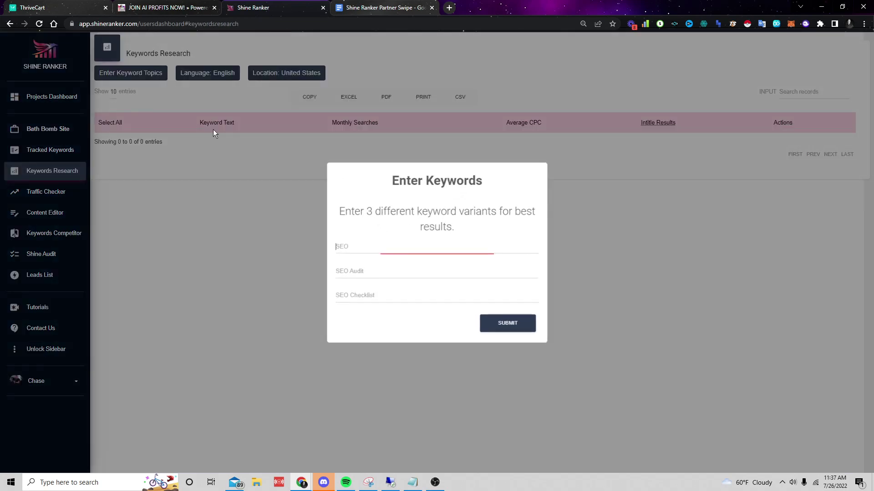
# Run keyword research for "seo", "make money with seo" and "make money online".
pyautogui.write('seo')
pyautogui.press('Tab')
pyautogui.write('make')
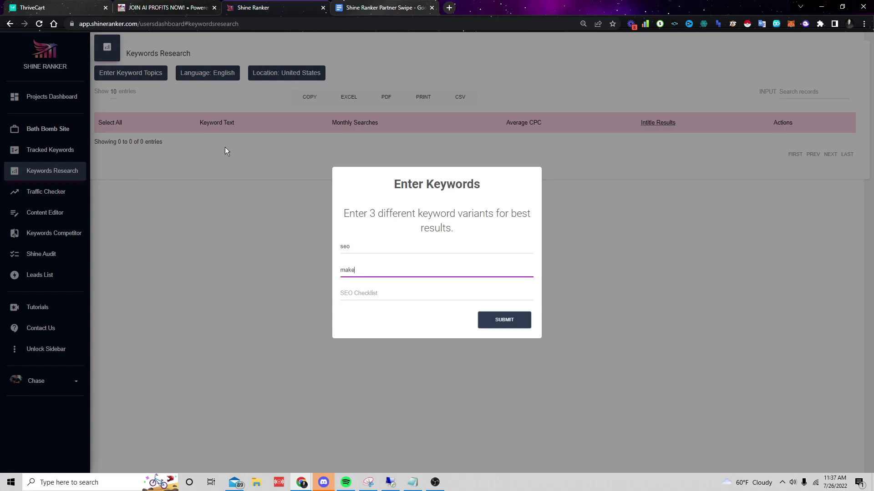
pyautogui.write(' money with seo')
pyautogui.press('Tab')
pyautogui.write('mak')
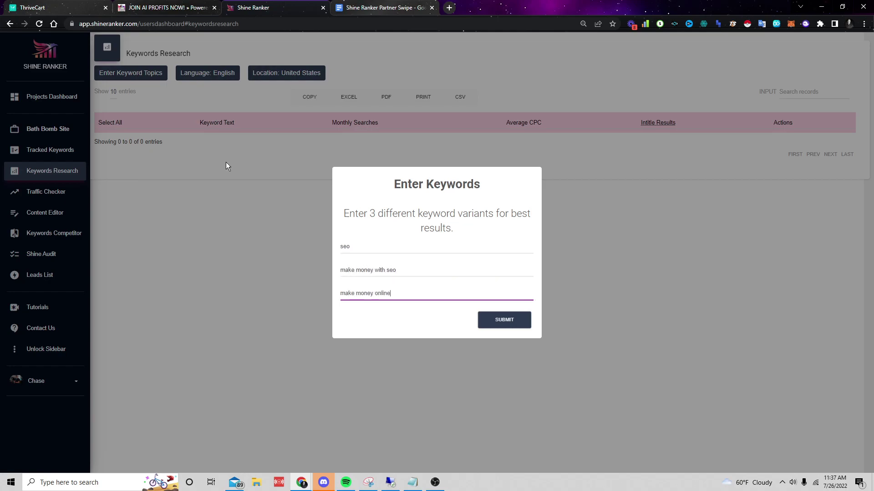
pyautogui.click(485, 319)
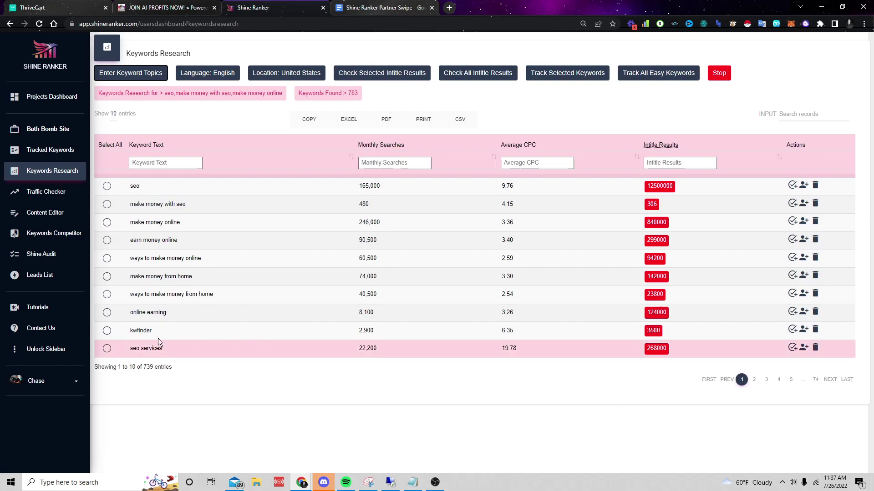
# Show 50 entries in the keyword results table and export it to Excel.
pyautogui.click(114, 114)
pyautogui.click(115, 136)
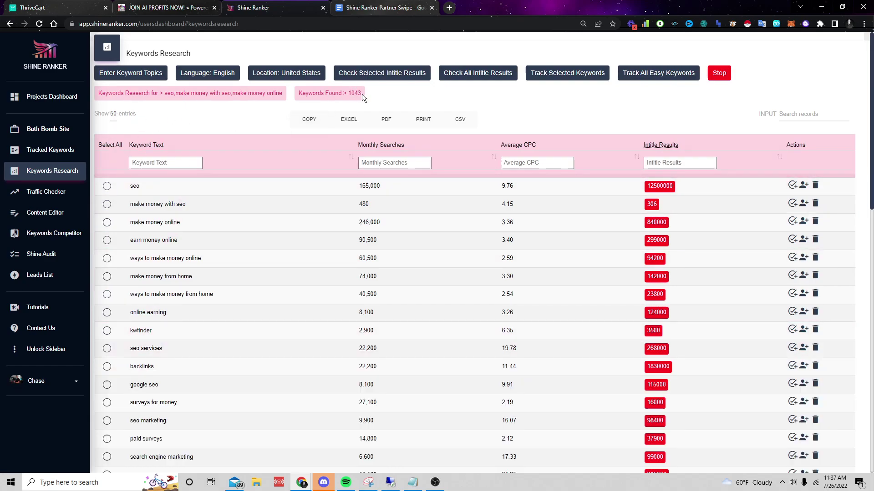
pyautogui.click(349, 120)
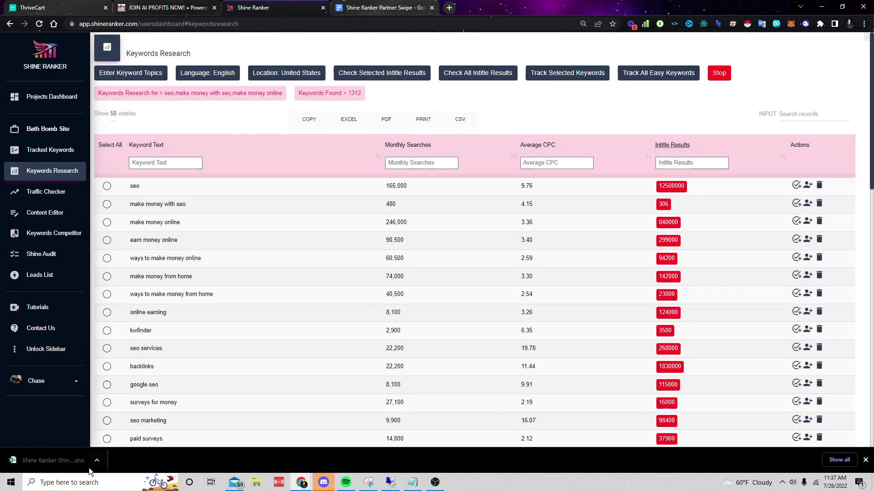
# Open the downloaded Shine Ranker workbook and copy the entire Keyword Text column.
pyautogui.click(67, 462)
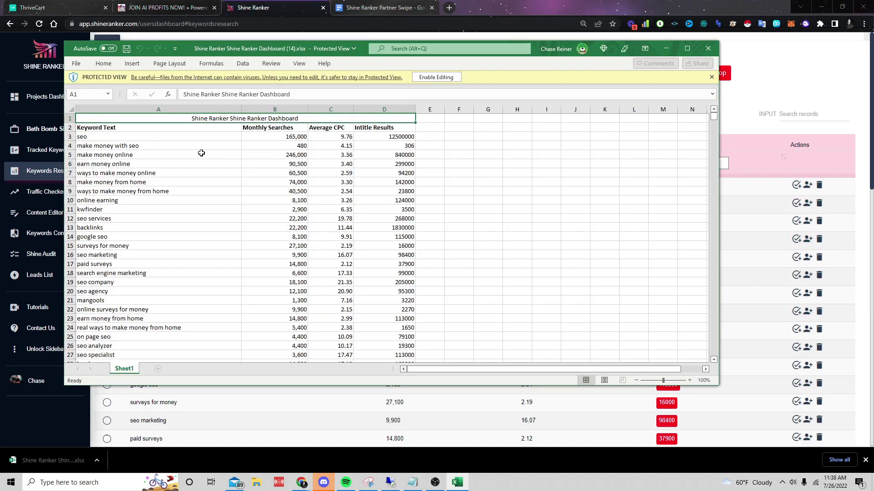
pyautogui.click(113, 110)
pyautogui.hotkey('ctrl', 'c')
pyautogui.scroll(-5, 717, 114)
# Switch to the remote desktop and try to import the copied keywords from the clipboard into the project's target keyword list.
pyautogui.click(727, 195)
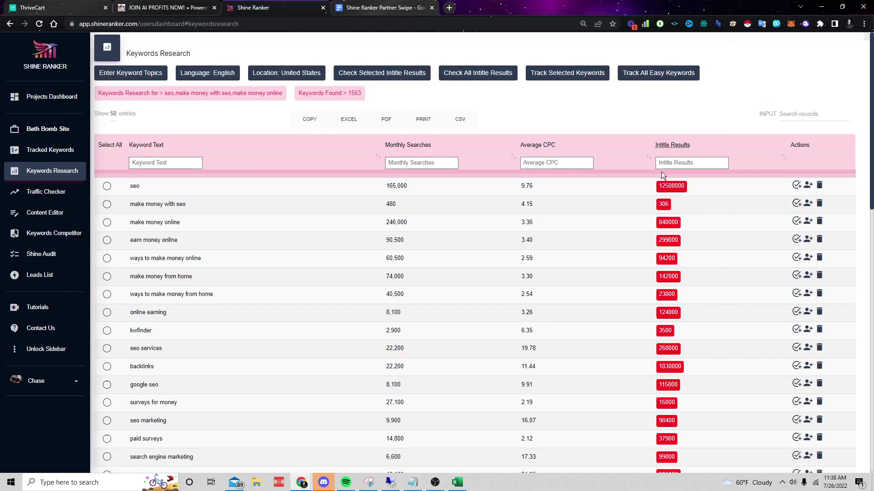
pyautogui.hotkey('alt', 'Tab')
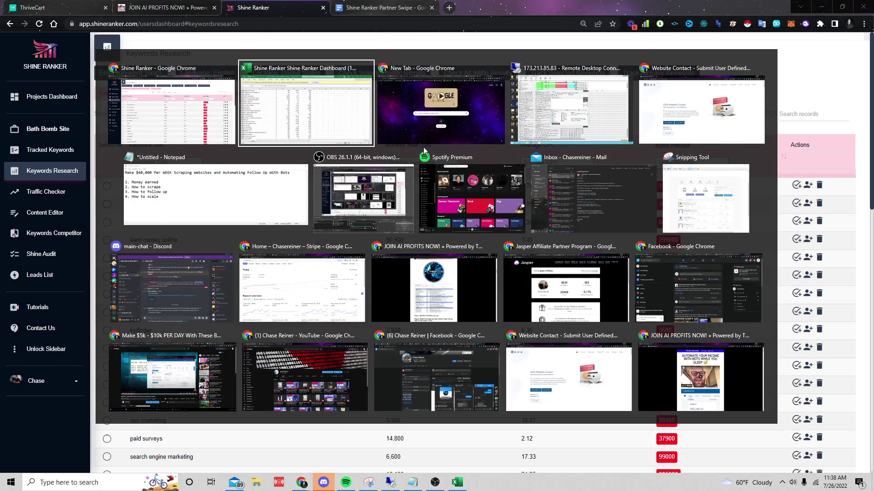
pyautogui.hotkey('alt', 'Tab')
pyautogui.hotkey('alt', 'Tab')
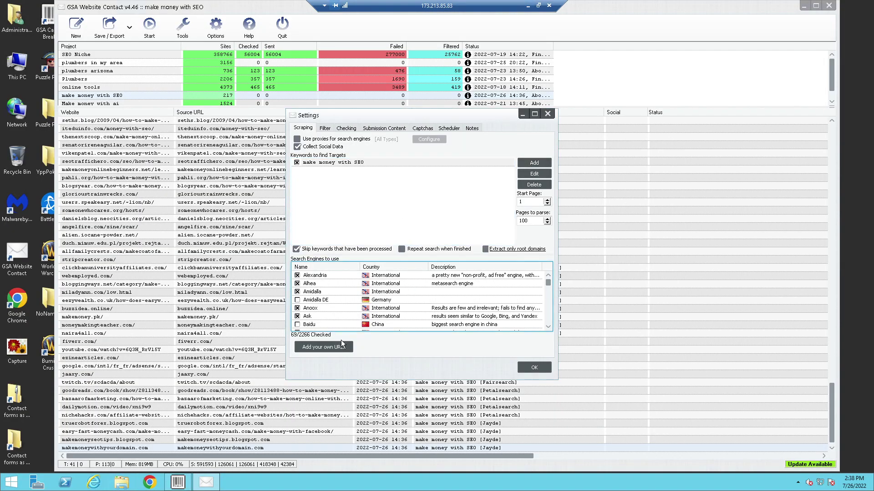
pyautogui.click(534, 162)
pyautogui.moveTo(541, 183)
pyautogui.click(583, 194)
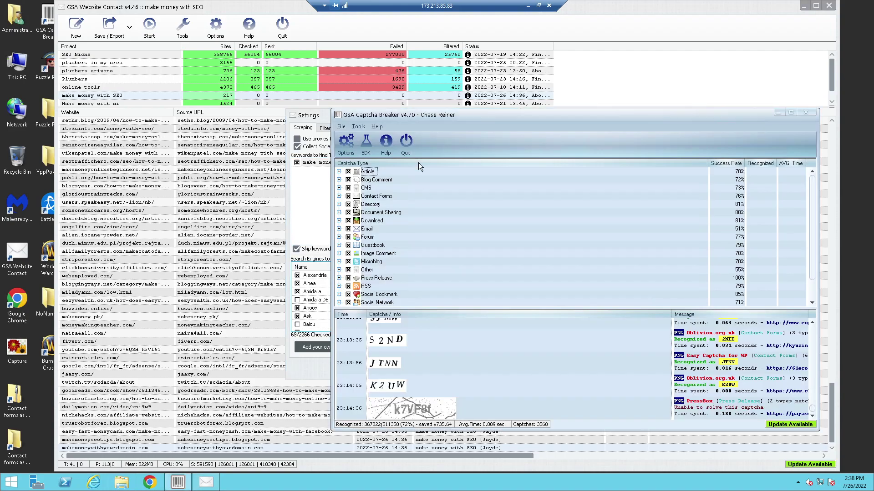
pyautogui.click(528, 6)
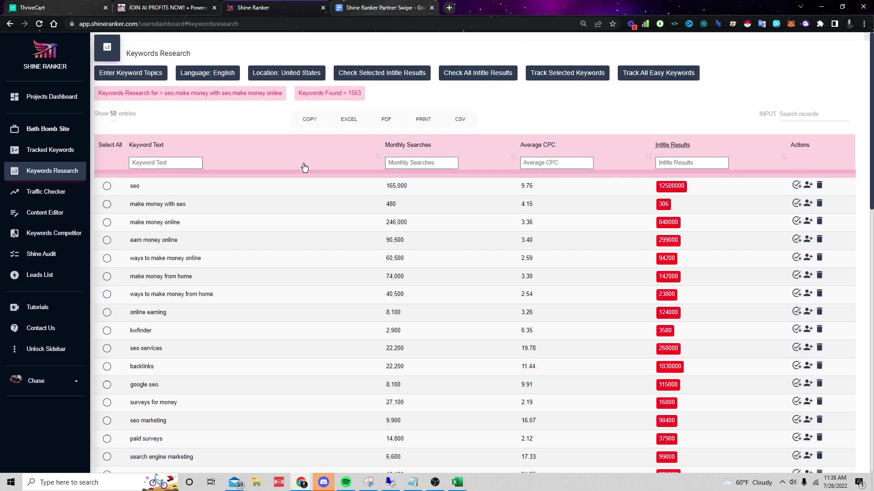
# Return to the Shine Ranker workbook in Excel and copy the Keyword Text column again.
pyautogui.click(458, 483)
pyautogui.rightClick(241, 215)
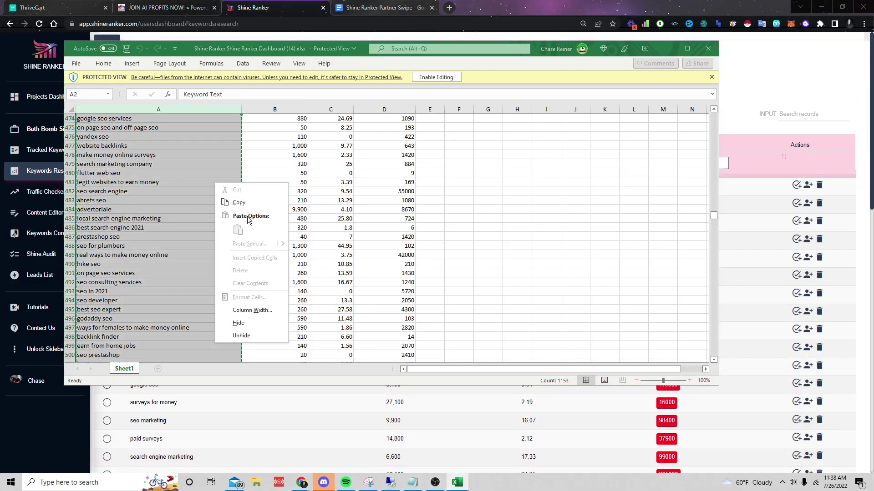
pyautogui.click(238, 203)
pyautogui.scroll(15, 254, 209)
# In GSA Website Contact on the remote desktop, import the copied keywords from the clipboard into the target keyword list.
pyautogui.click(391, 482)
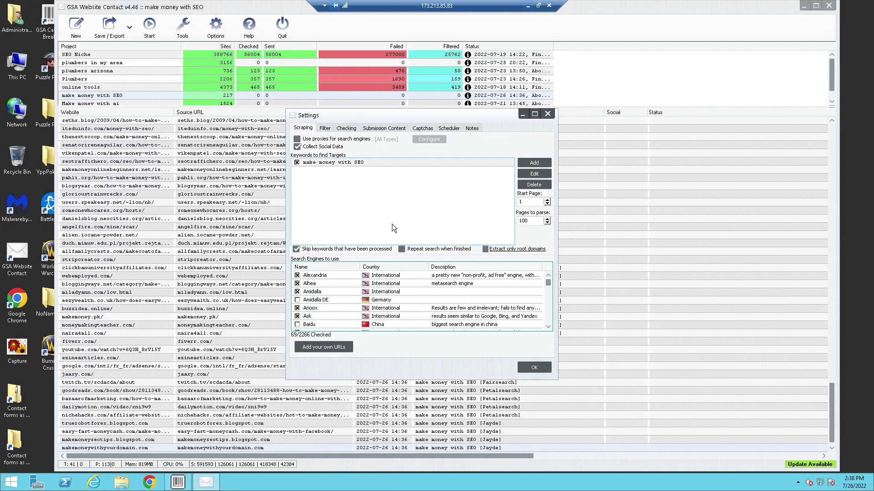
pyautogui.click(536, 162)
pyautogui.moveTo(546, 184)
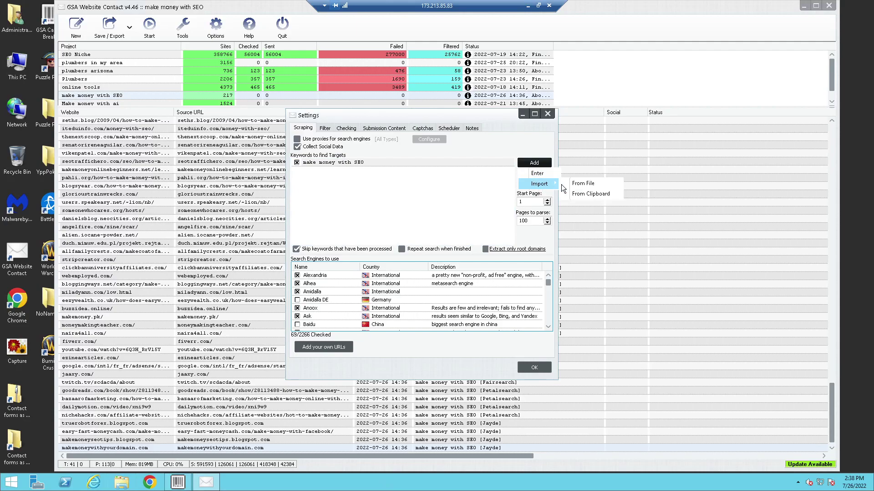
pyautogui.click(588, 194)
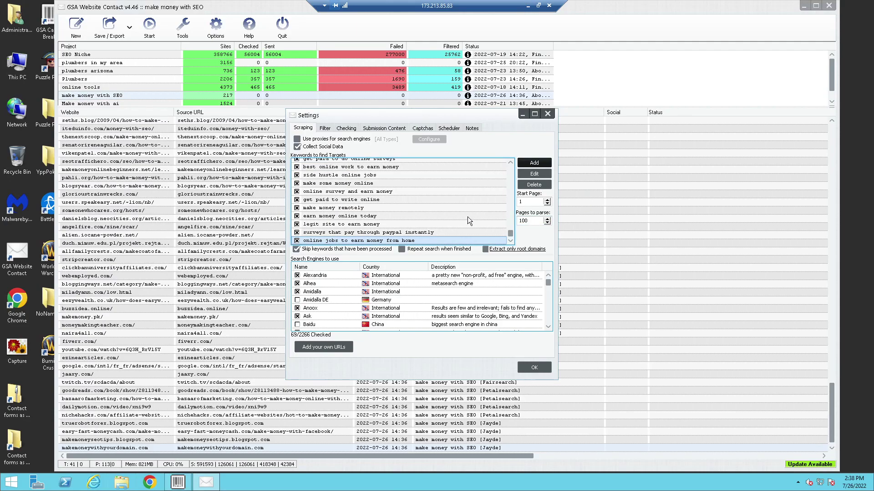
pyautogui.scroll(10, 491, 200)
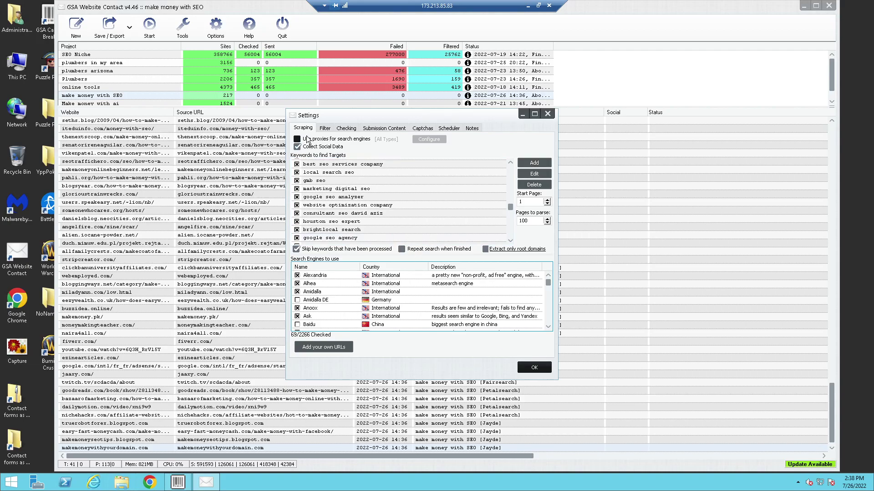
# Enable proxies for search engines, review the captcha and scheduler settings, and accept the project settings.
pyautogui.click(341, 139)
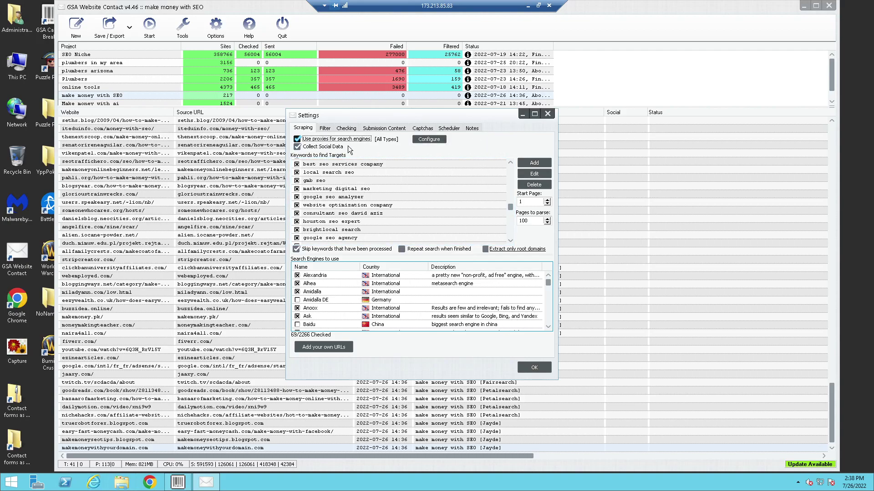
pyautogui.click(416, 129)
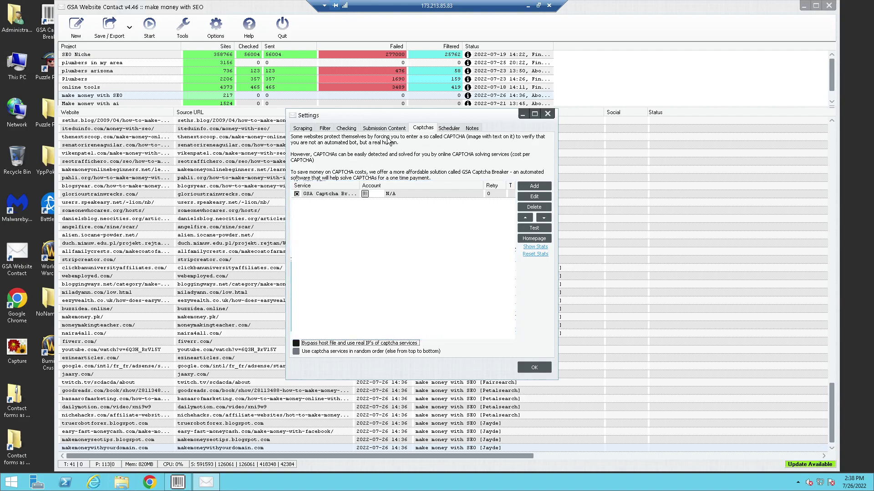
pyautogui.click(450, 129)
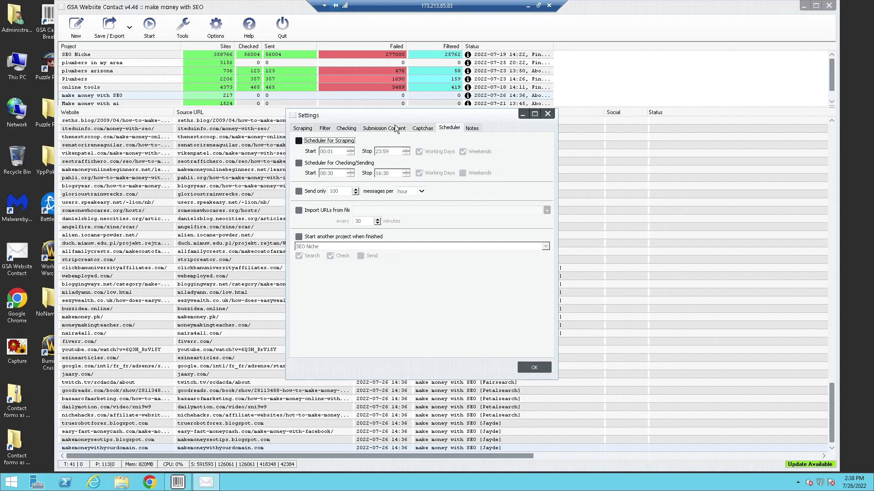
pyautogui.click(520, 370)
# Start scraping for new websites in the "make money with SEO" project.
pyautogui.click(154, 29)
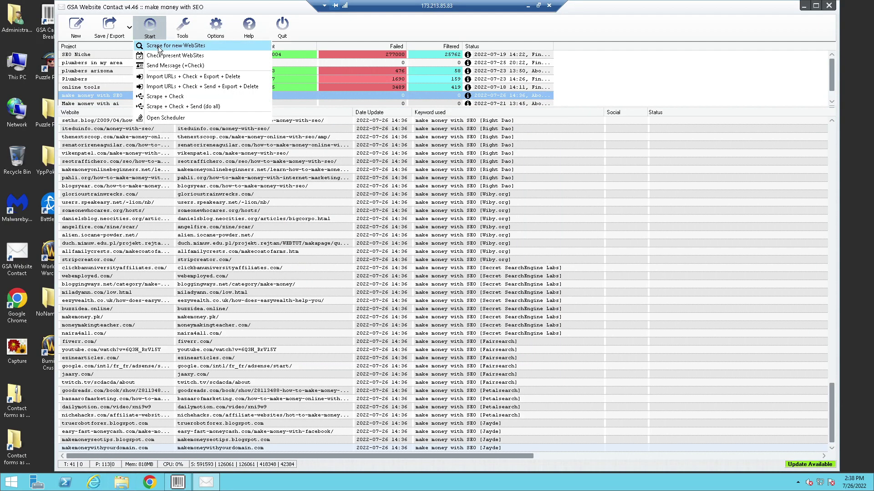
pyautogui.click(159, 47)
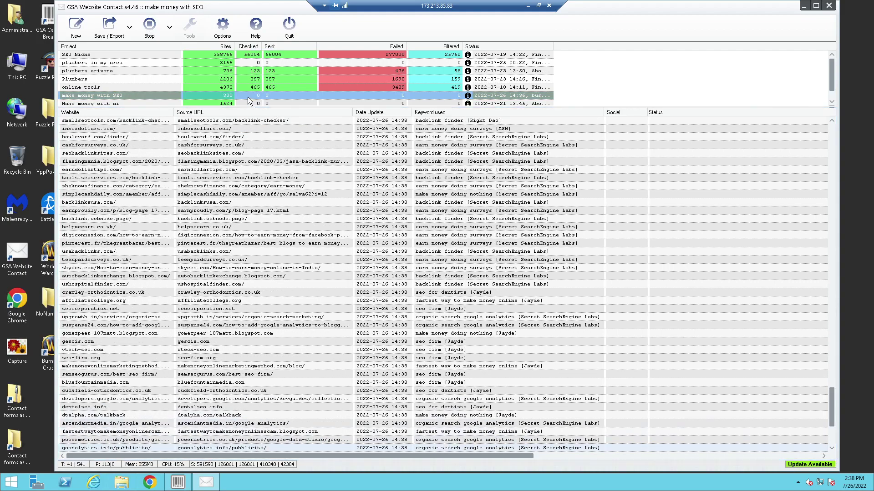
pyautogui.moveTo(250, 100)
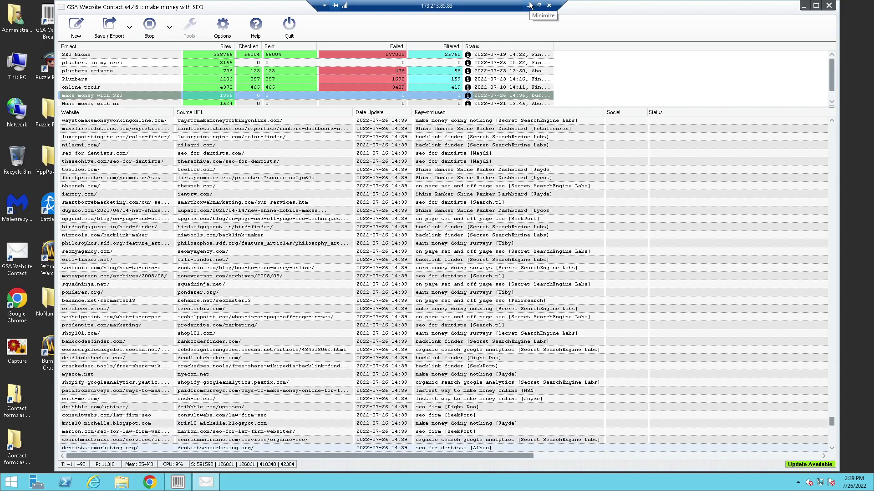
# Leave the remote desktop, open the AI Profits Course landing page in an incognito window and examine its email sign-up form.
pyautogui.click(529, 6)
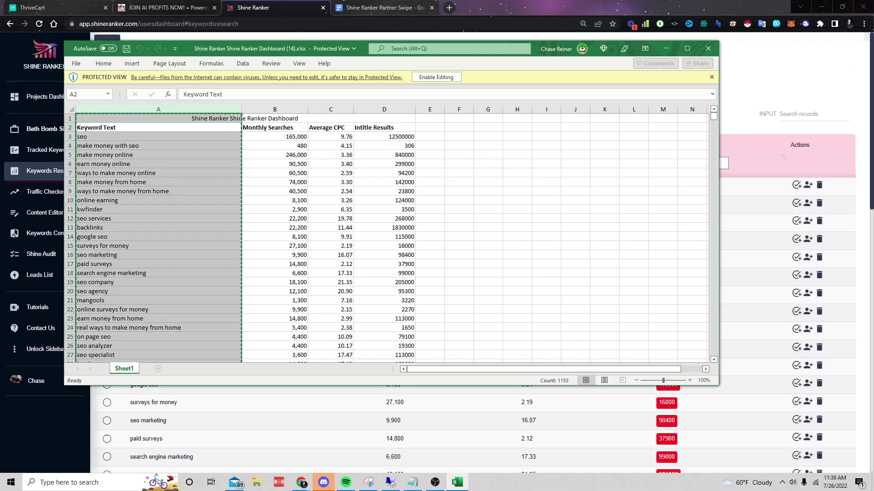
pyautogui.click(774, 77)
pyautogui.hotkey('ctrl', 'shift', 'n')
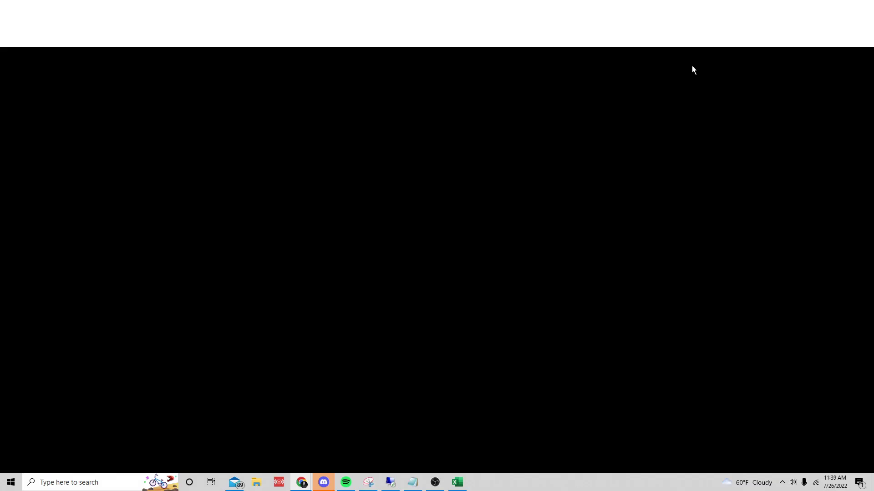
pyautogui.write('ai')
pyautogui.press('Return')
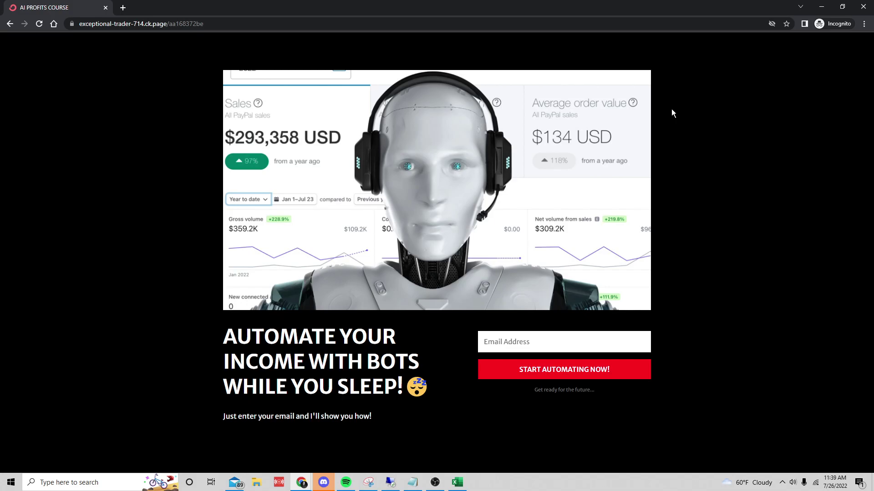
pyautogui.click(523, 347)
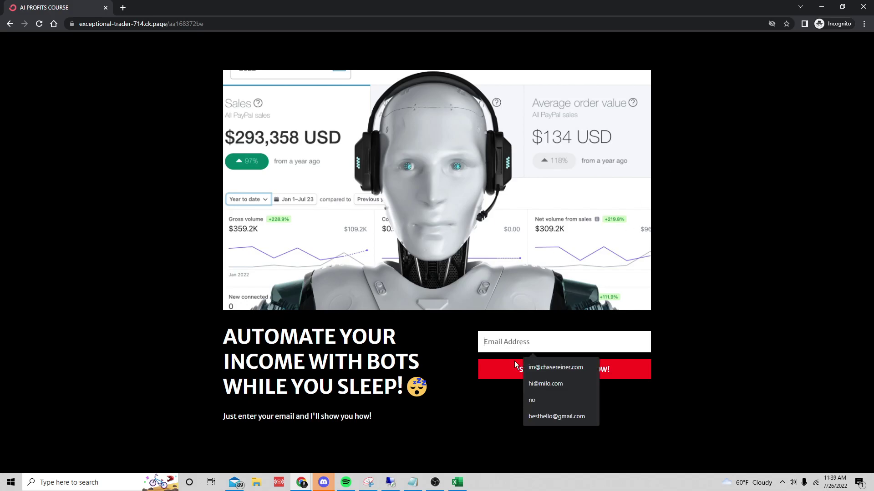
pyautogui.click(188, 296)
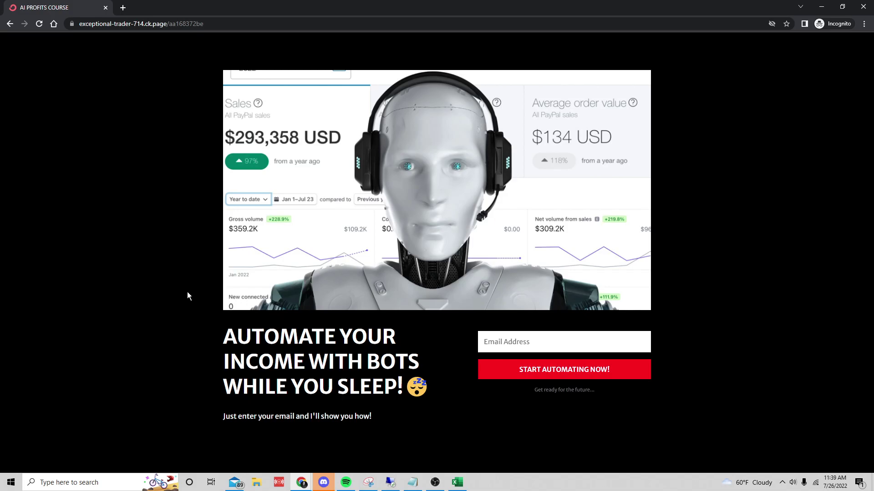
pyautogui.click(551, 344)
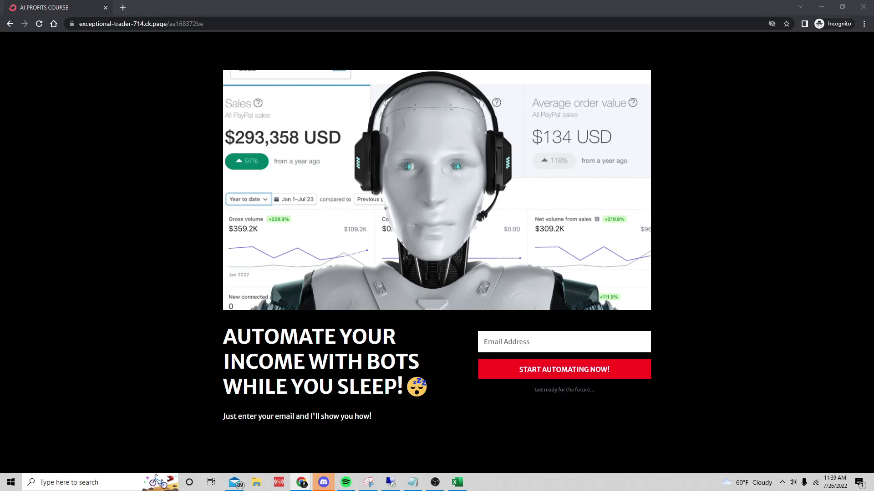
# Switch to the Shine Ranker Partner Swipe document and look through its follow-up emails.
pyautogui.hotkey('alt', 'Tab')
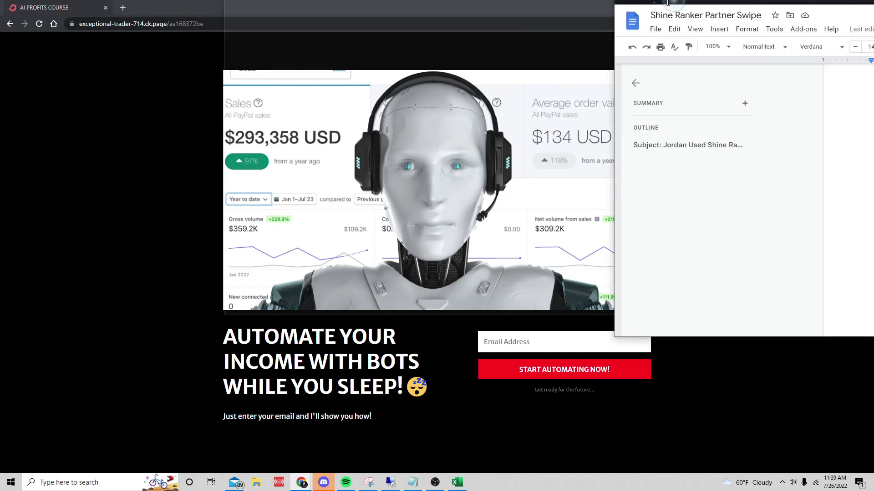
pyautogui.scroll(7, 681, 265)
pyautogui.moveTo(841, 155); pyautogui.dragTo(842, 182)
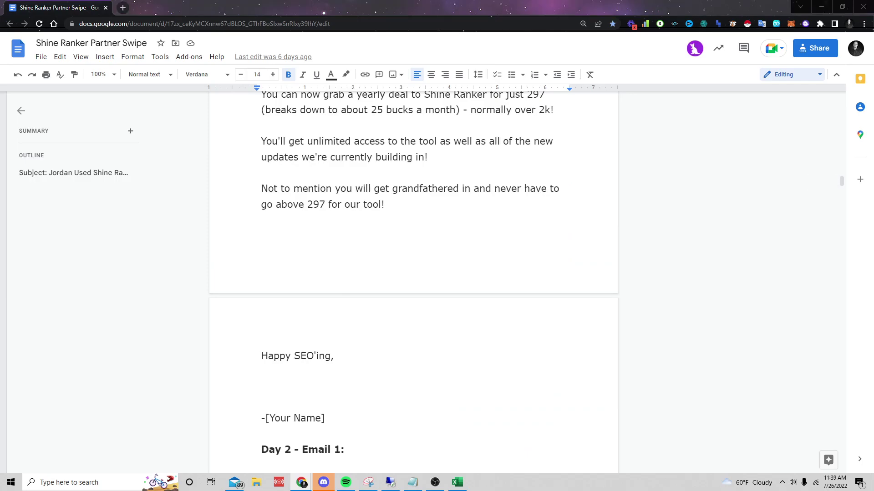
# Bring up the ConvertKit dashboard and highlight today's new subscriber figure.
pyautogui.moveTo(871, 200); pyautogui.dragTo(157, 8)
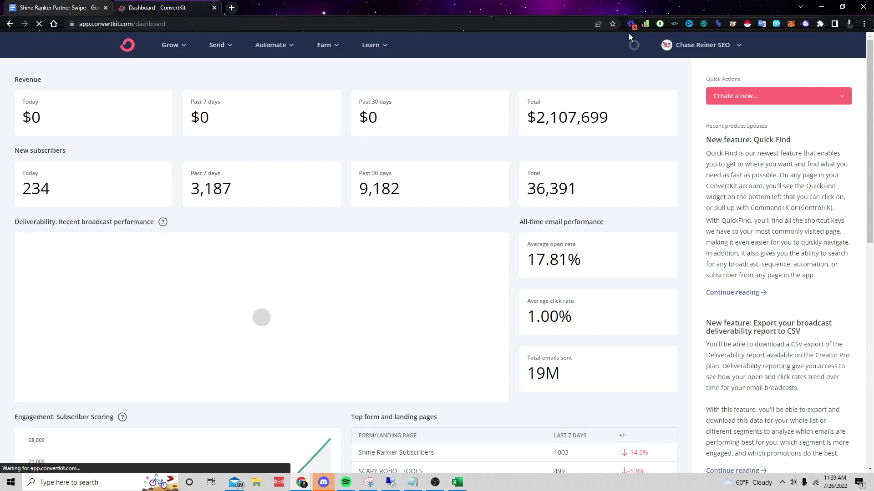
pyautogui.doubleClick(24, 189)
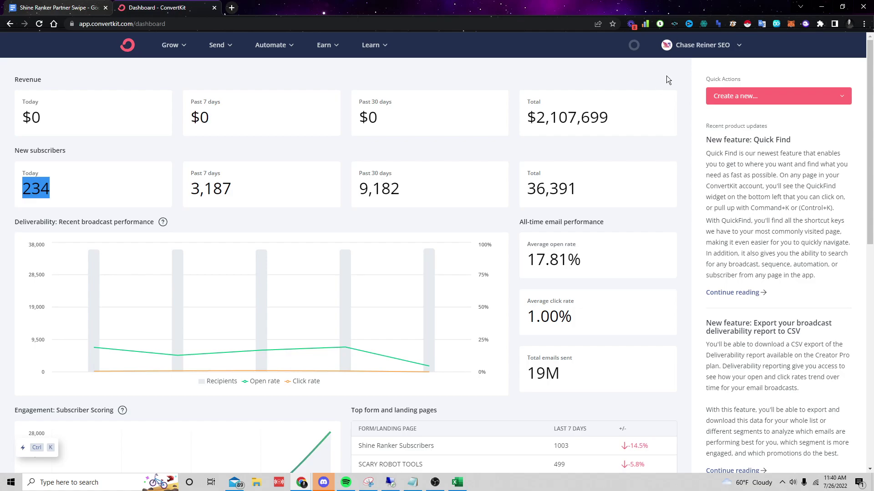
# Look through the Shine Ranker Partner Swipe emails again and bring up the AI Profits Swipe File document beside it.
pyautogui.click(54, 7)
pyautogui.scroll(1, 338, 166)
pyautogui.scroll(10, 338, 166)
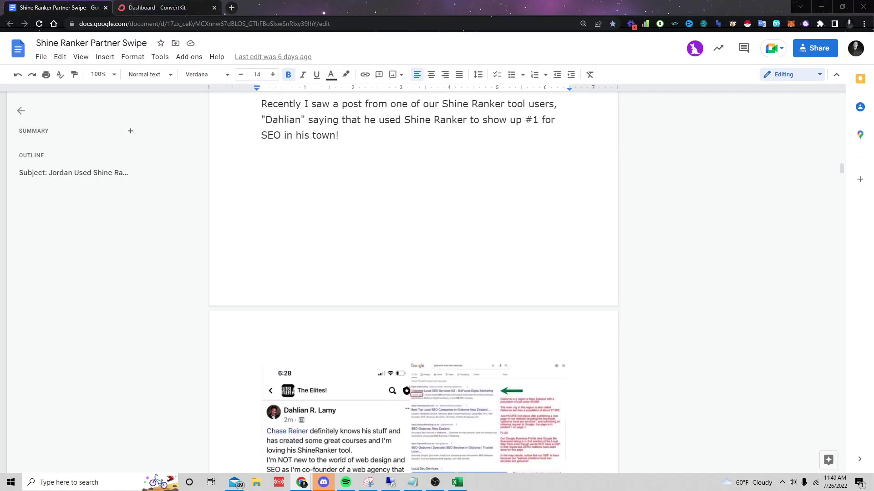
pyautogui.moveTo(462, 29); pyautogui.dragTo(462, 4)
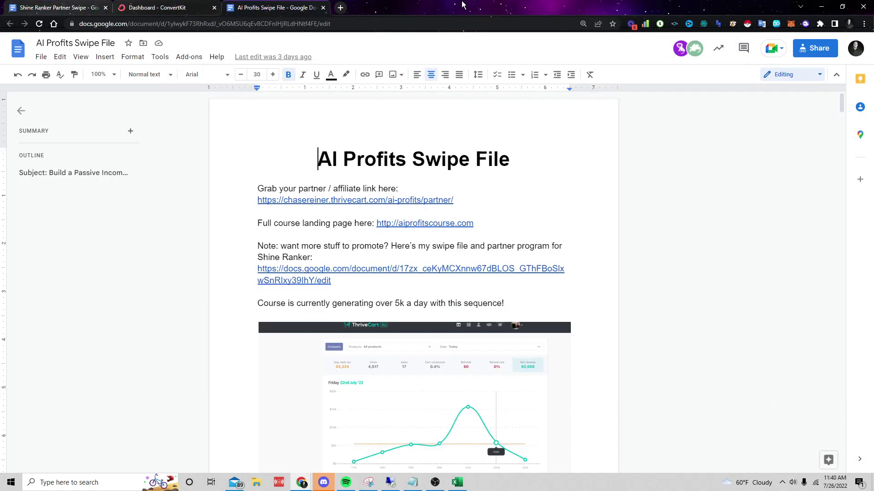
pyautogui.moveTo(842, 104)
pyautogui.mouseDown()
pyautogui.moveTo(839, 309)
pyautogui.moveTo(831, 106)
pyautogui.mouseUp()
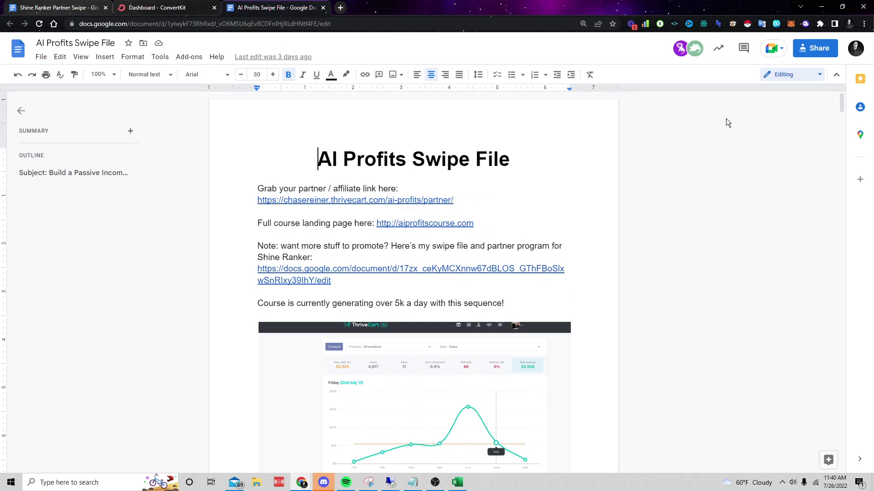